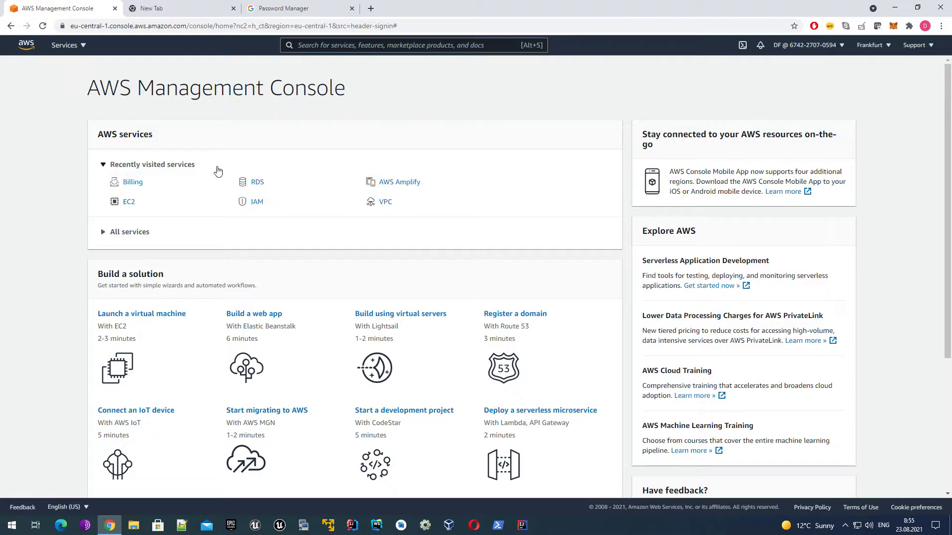
Open the EC2 dashboard and look through the list of available AWS regions, staying in Frankfurt
{"action": "left_click", "coordinate": [79, 46]}
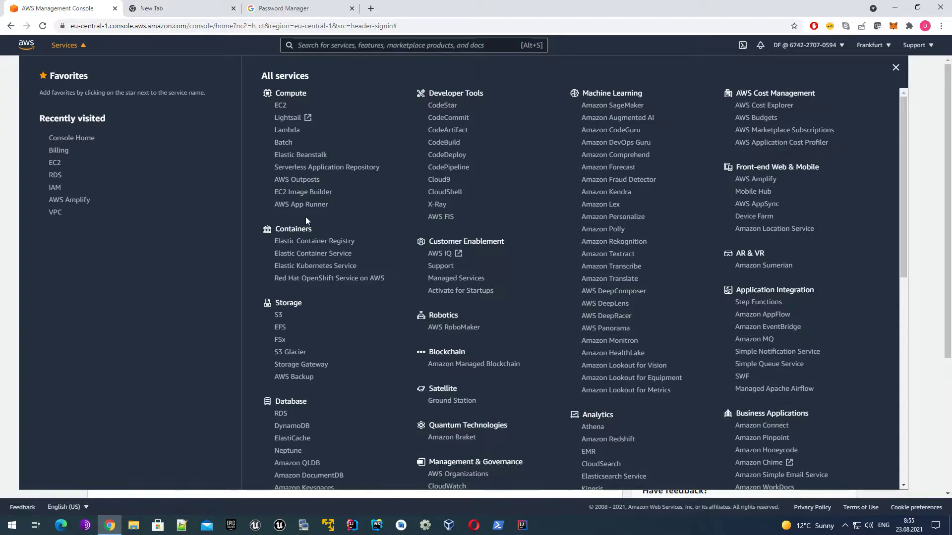
{"action": "left_click", "coordinate": [283, 107]}
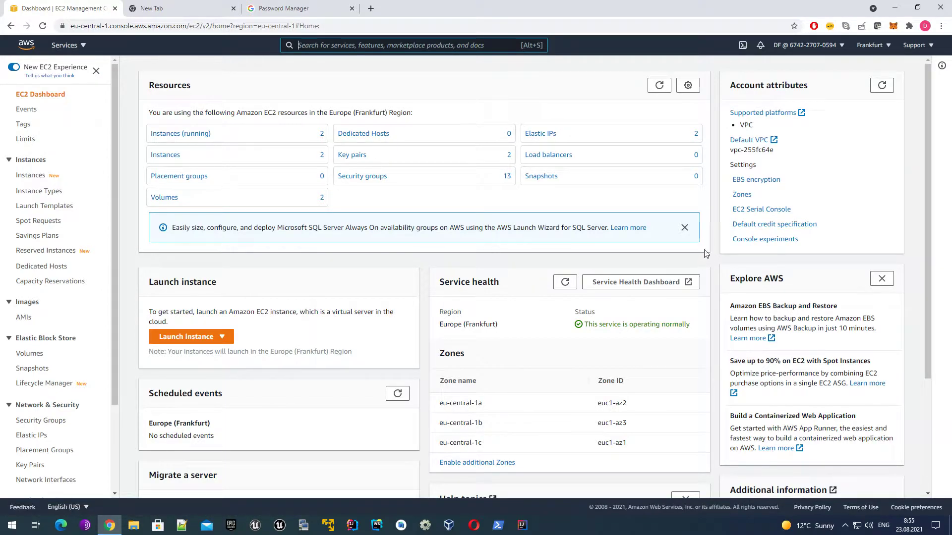
{"action": "left_click", "coordinate": [876, 48]}
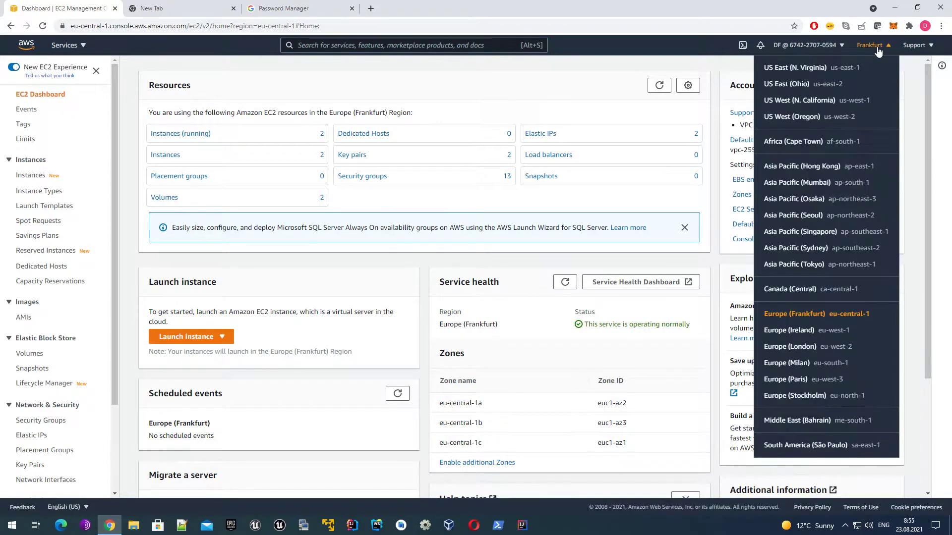
{"action": "left_click", "coordinate": [713, 197]}
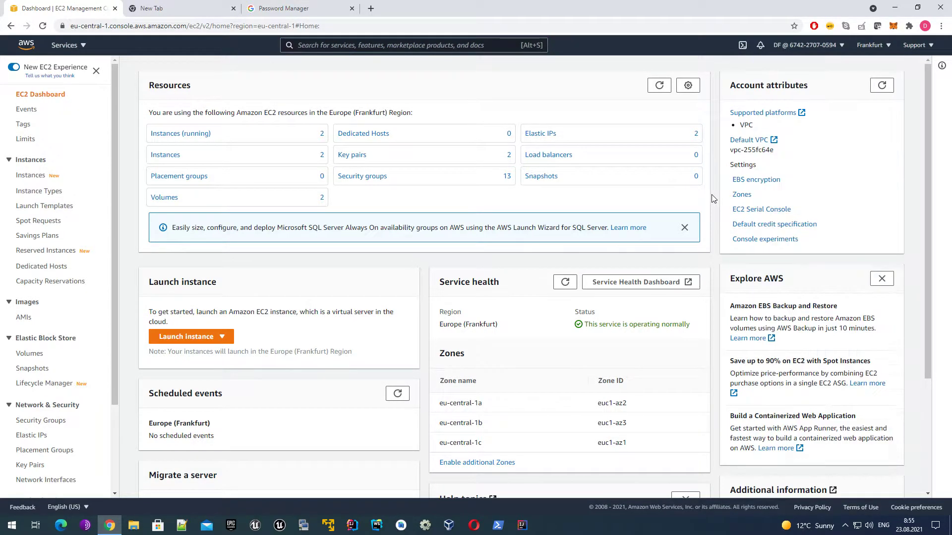
{"action": "left_click", "coordinate": [883, 54]}
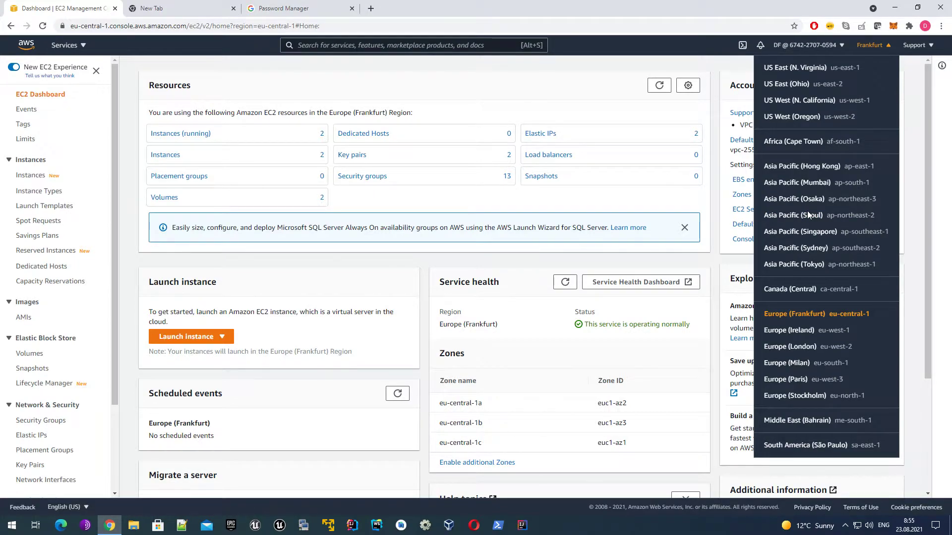
{"action": "left_click", "coordinate": [710, 261]}
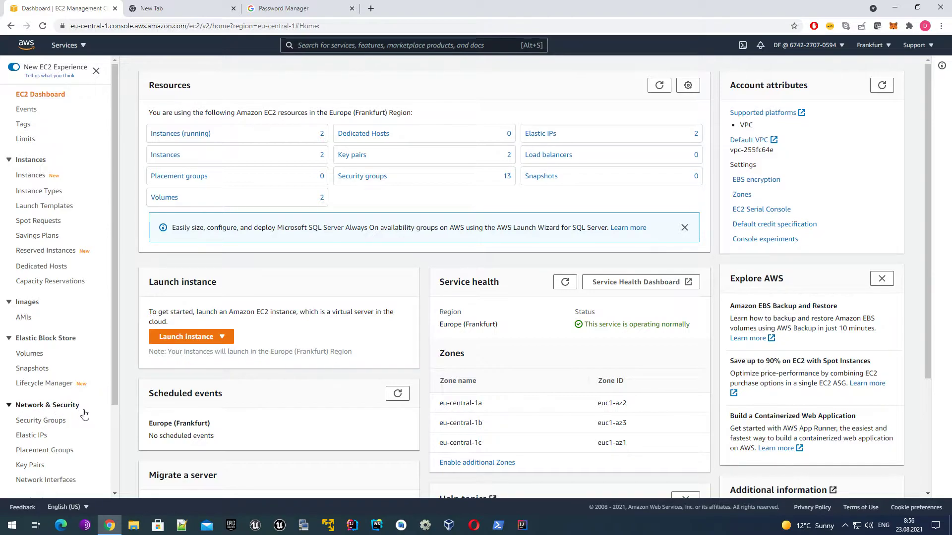
Go to the EC2 security groups list and start creating a new security group
{"action": "left_click", "coordinate": [51, 423]}
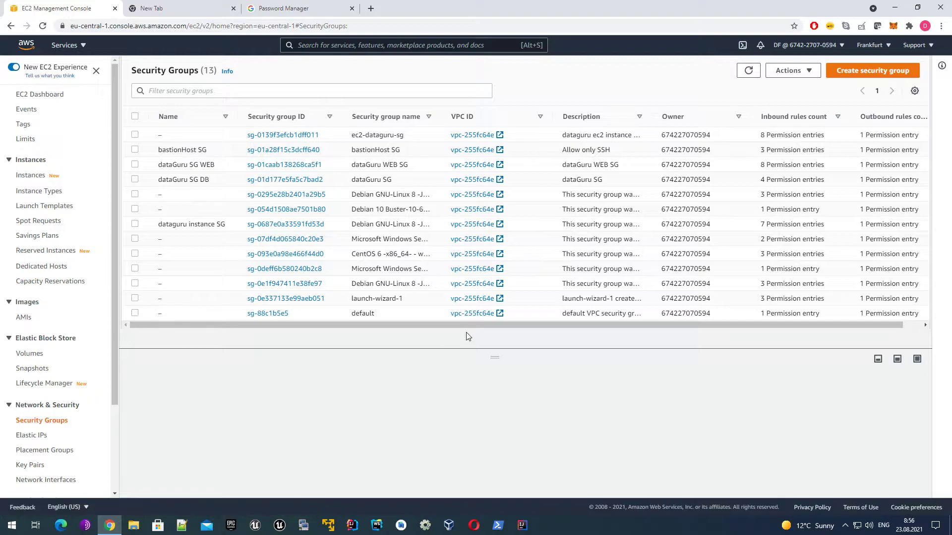
{"action": "left_click_drag", "start_coordinate": [494, 358], "coordinate": [494, 397]}
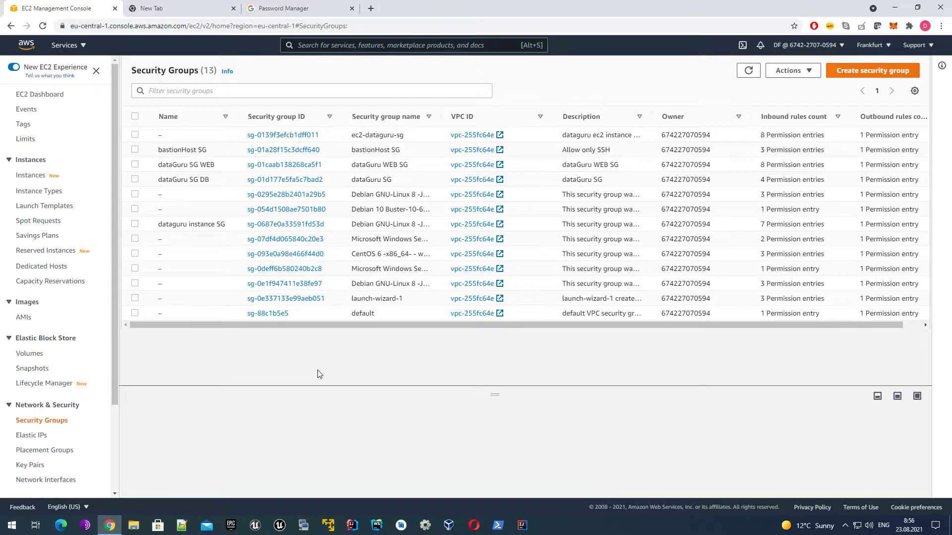
{"action": "left_click", "coordinate": [883, 73]}
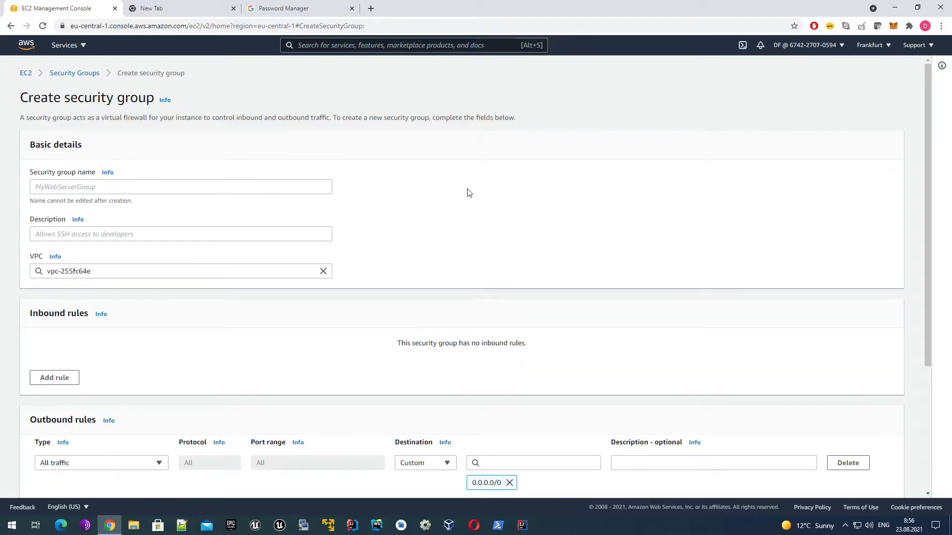
Name the security group "testSecurityGroup" and enter the description "Used to demonstrate how SG works"
{"action": "left_click", "coordinate": [91, 191]}
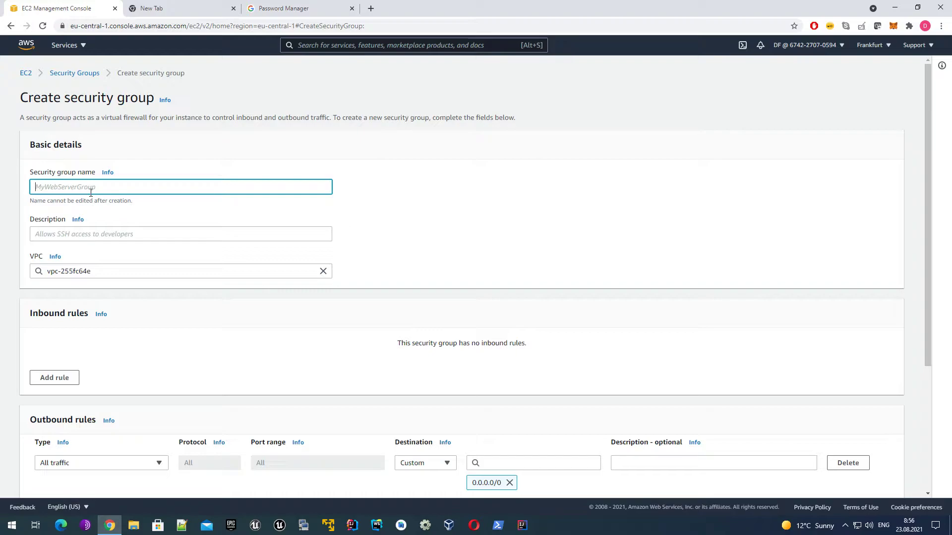
{"action": "type", "text": "testSecurityGroup"}
{"action": "key", "text": "Tab"}
{"action": "key", "text": "Tab"}
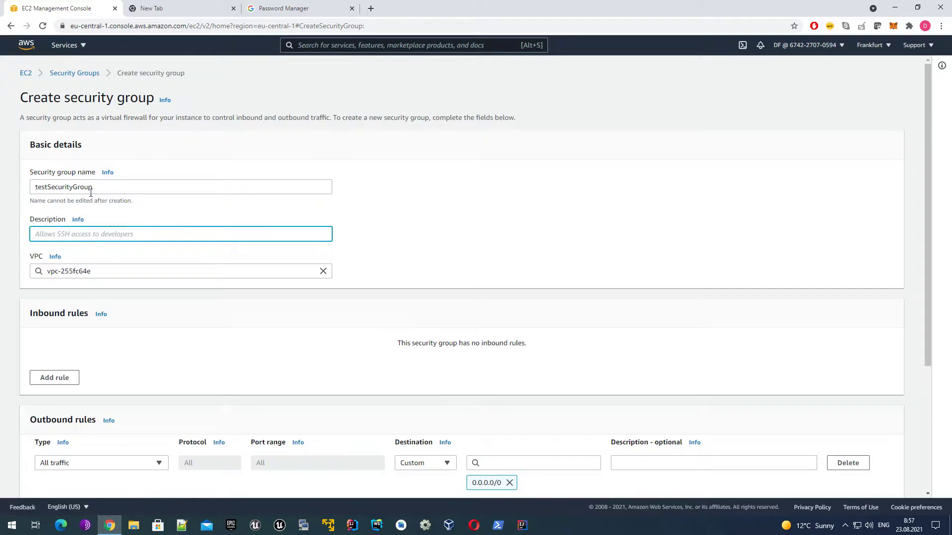
{"action": "type", "text": "Used to demonst"}
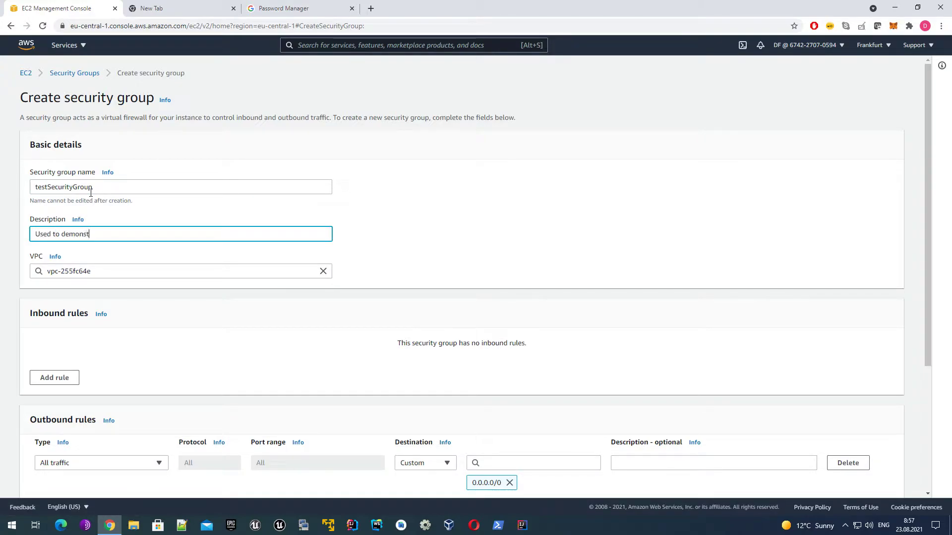
{"action": "type", "text": "rate how SG works"}
Review the preselected VPC and default inbound and outbound rules, and create the security group with them
{"action": "left_click", "coordinate": [67, 272]}
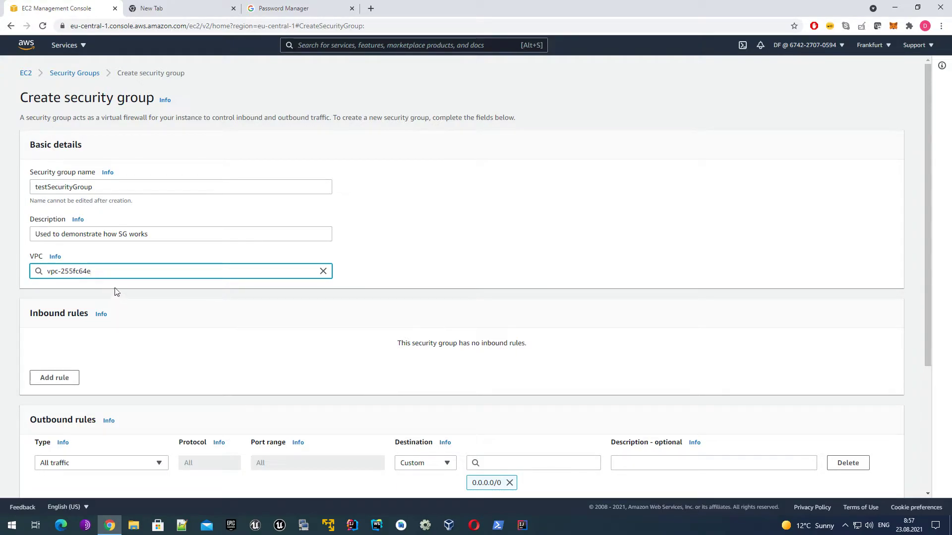
{"action": "scroll", "coordinate": [130, 308], "scroll_direction": "down", "scroll_amount": 3}
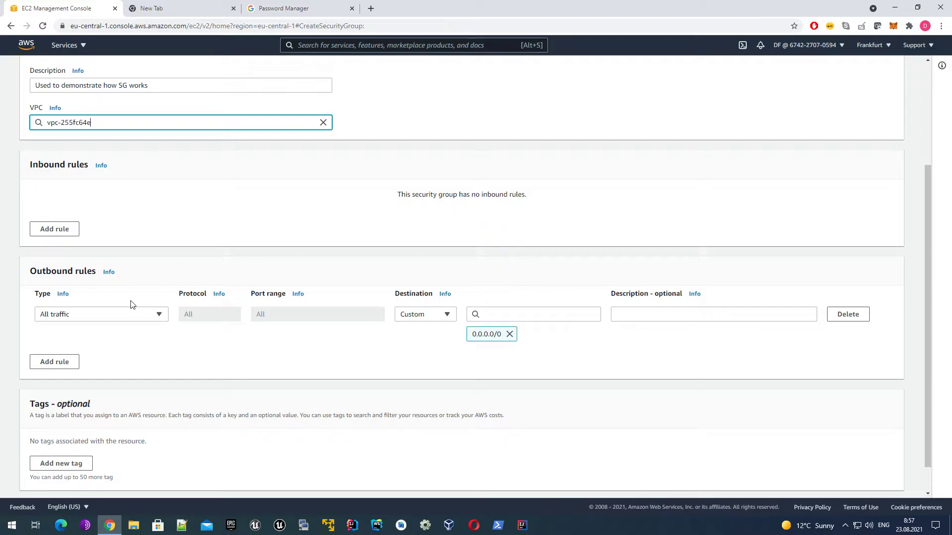
{"action": "scroll", "coordinate": [133, 307], "scroll_direction": "up", "scroll_amount": 3}
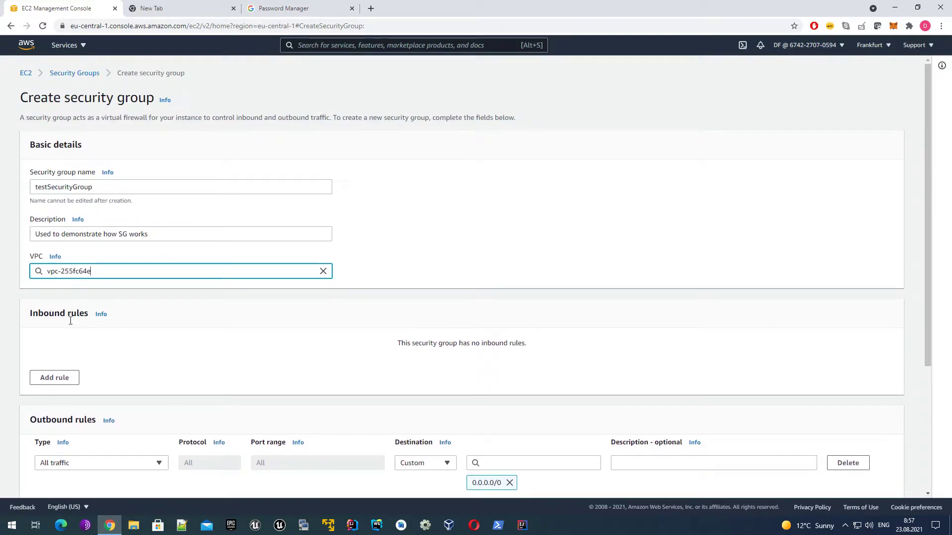
{"action": "scroll", "coordinate": [70, 321], "scroll_direction": "down", "scroll_amount": 3}
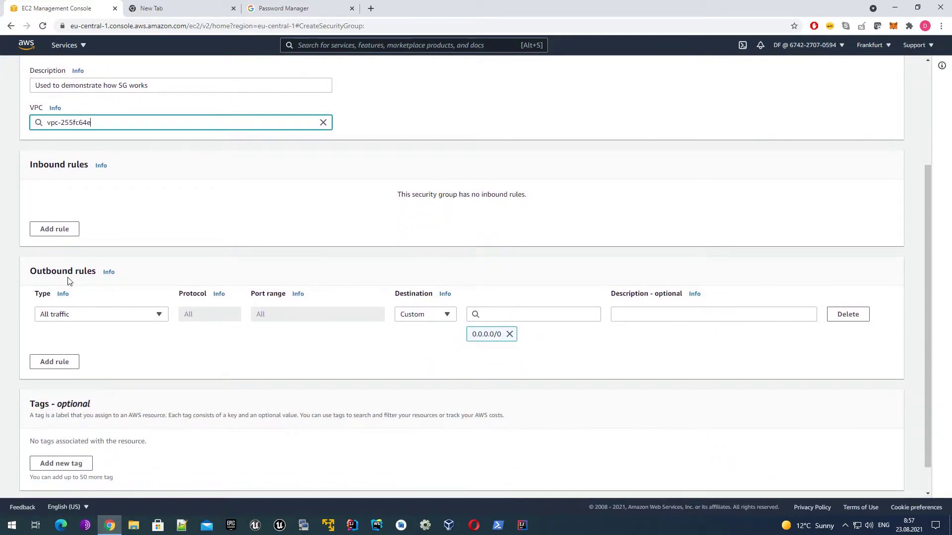
{"action": "scroll", "coordinate": [69, 281], "scroll_direction": "down", "scroll_amount": 1}
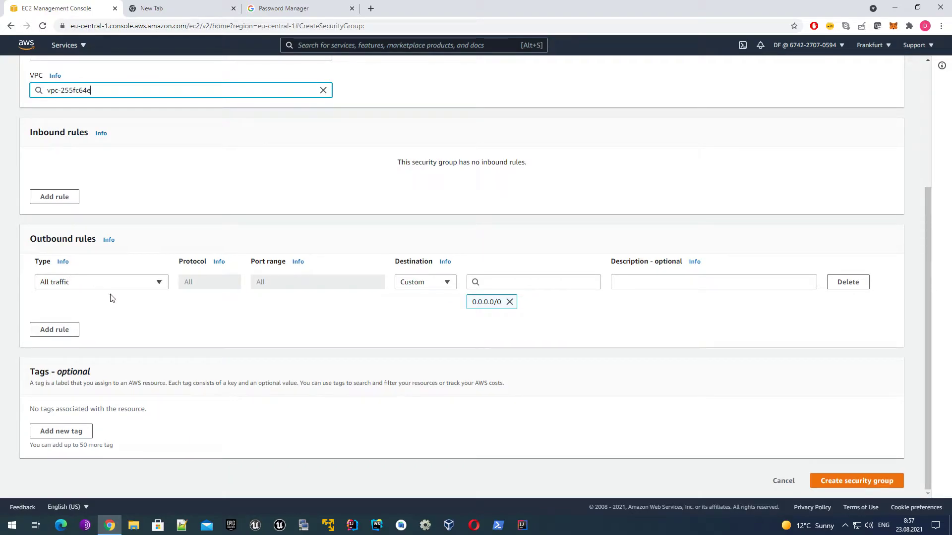
{"action": "scroll", "coordinate": [132, 292], "scroll_direction": "up", "scroll_amount": 2}
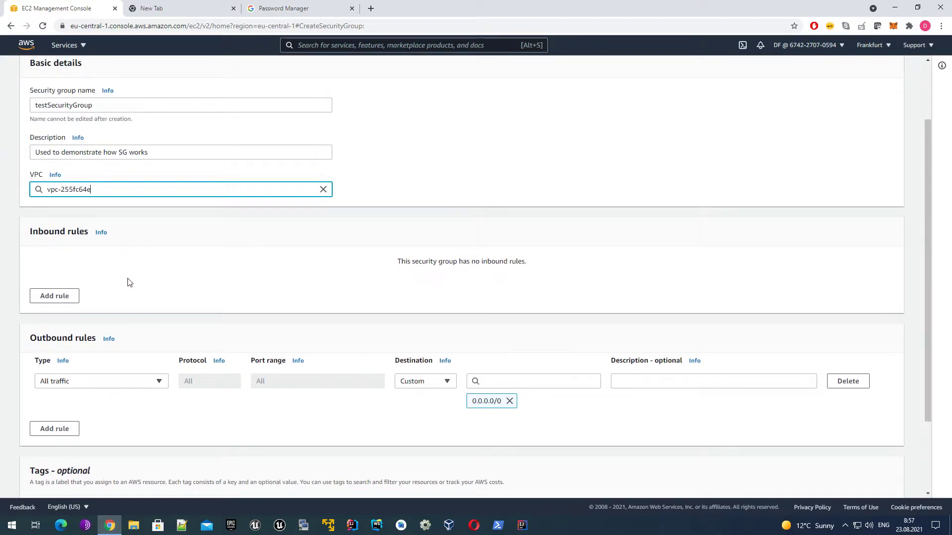
{"action": "scroll", "coordinate": [153, 283], "scroll_direction": "down", "scroll_amount": 2}
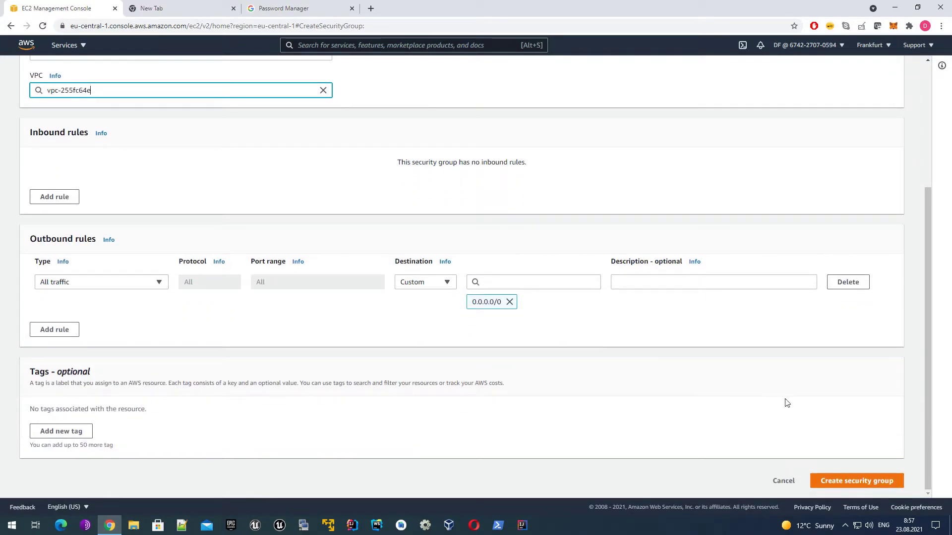
{"action": "left_click", "coordinate": [842, 485]}
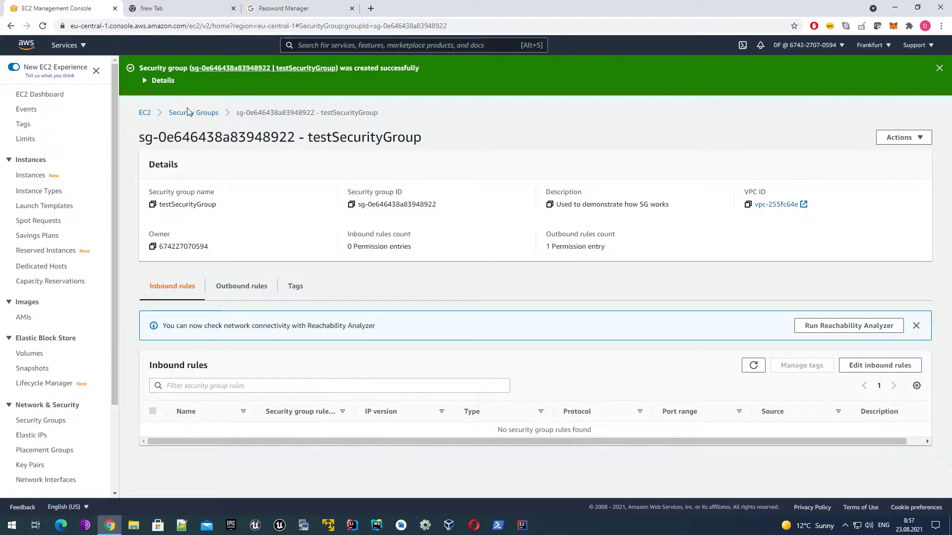
Return to the security groups list and open the details page of testSecurityGroup
{"action": "left_click_drag", "start_coordinate": [138, 142], "coordinate": [488, 149]}
{"action": "left_click", "coordinate": [510, 149]}
{"action": "left_click", "coordinate": [50, 422]}
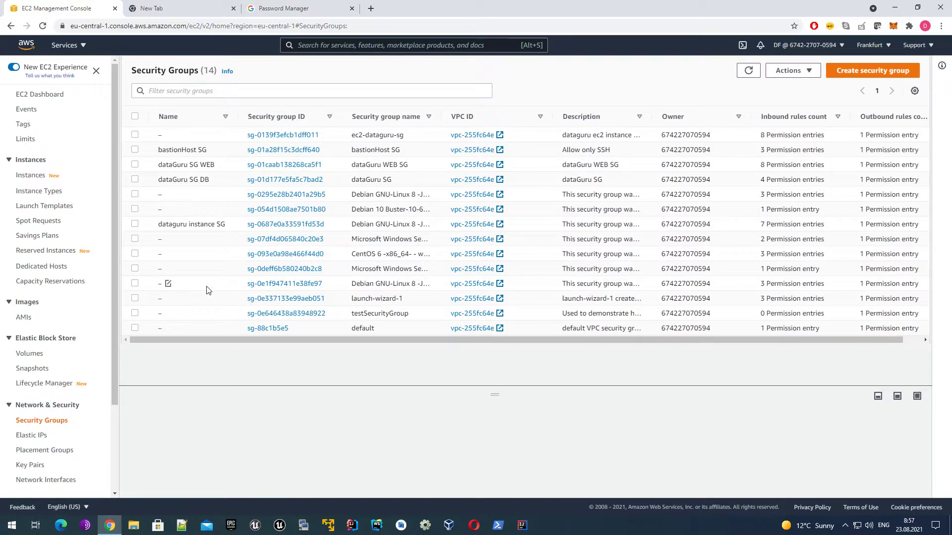
{"action": "left_click", "coordinate": [393, 316]}
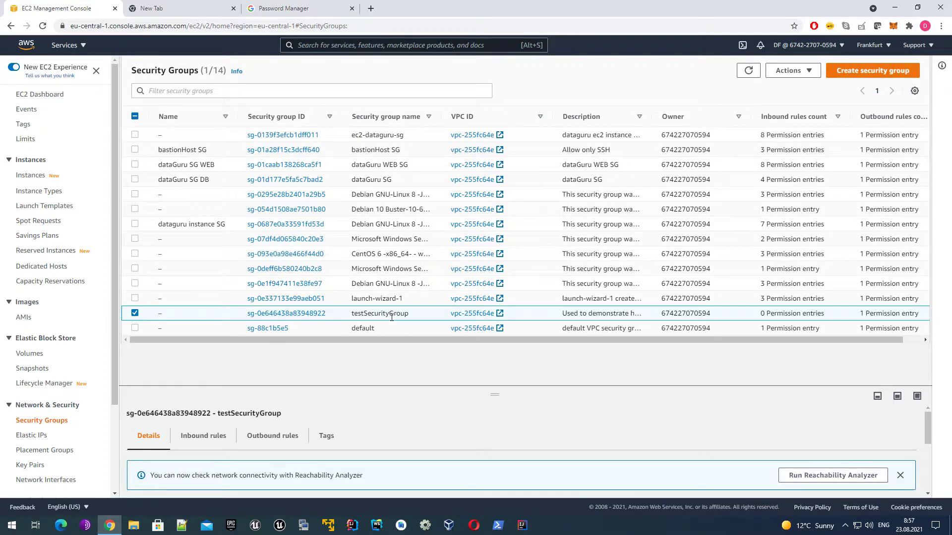
{"action": "left_click_drag", "start_coordinate": [652, 117], "coordinate": [741, 118]}
{"action": "left_click", "coordinate": [284, 314]}
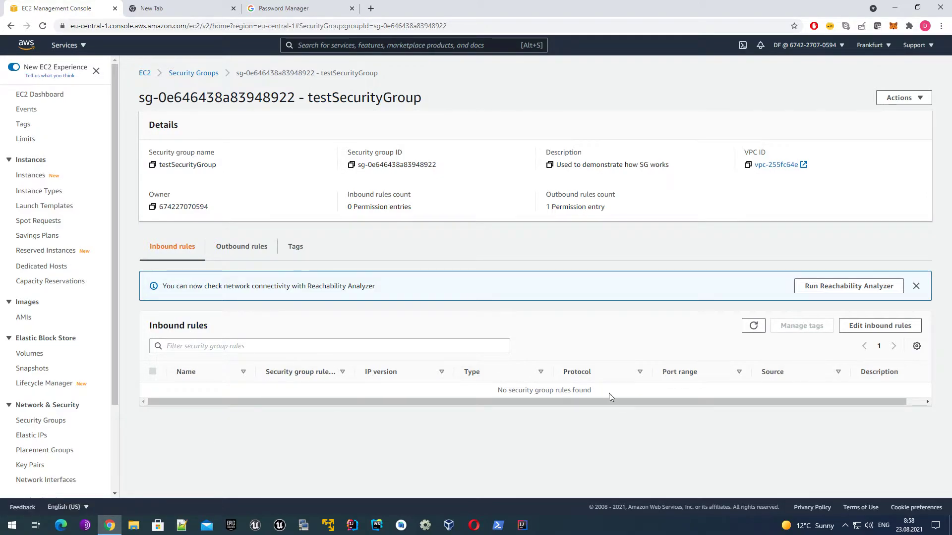
Compare the outbound rules of testSecurityGroup with its inbound rules
{"action": "left_click", "coordinate": [265, 249]}
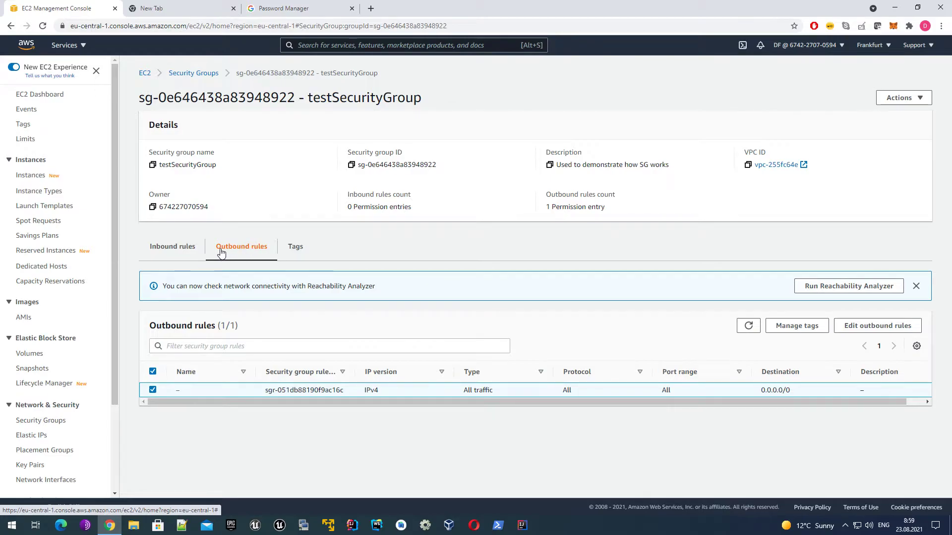
{"action": "left_click", "coordinate": [187, 250]}
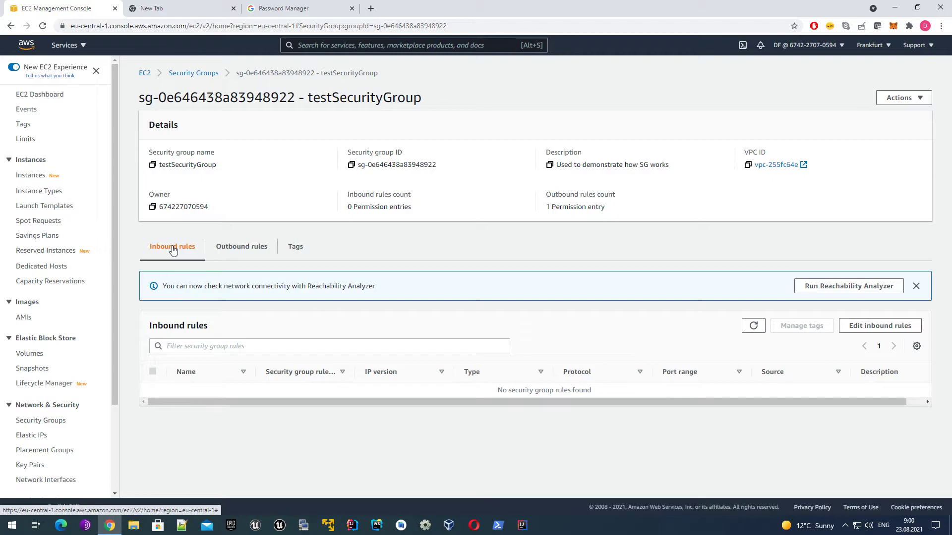
{"action": "left_click", "coordinate": [233, 250]}
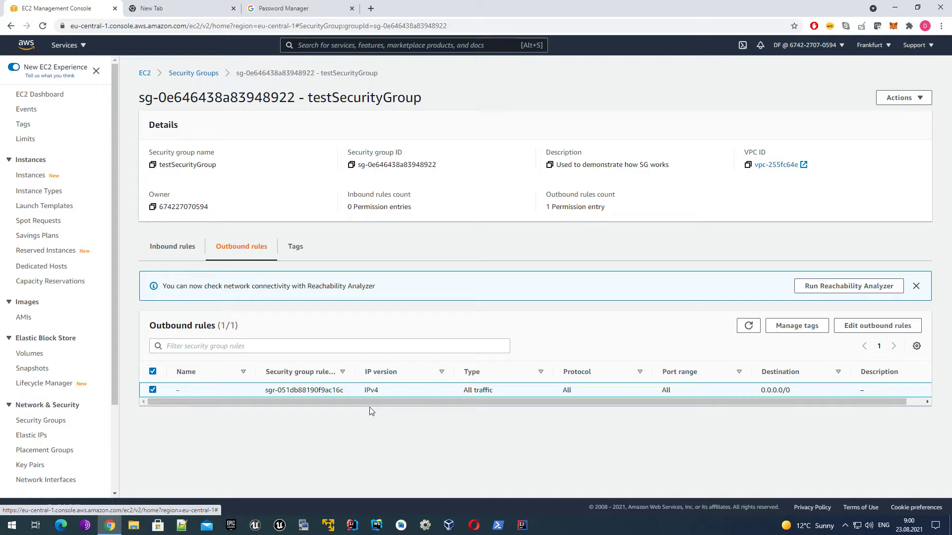
{"action": "left_click", "coordinate": [168, 246]}
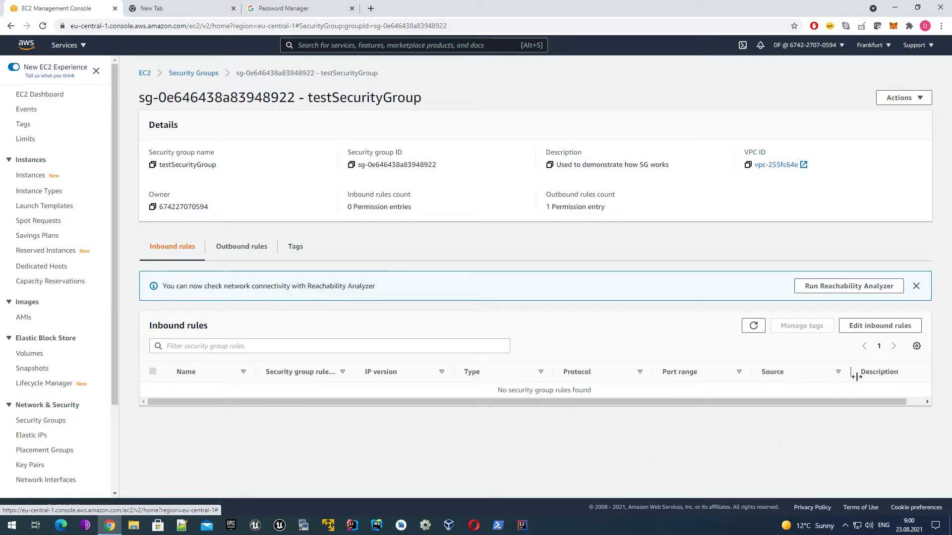
Start editing the inbound rules of testSecurityGroup and add a rule of type SSH
{"action": "left_click", "coordinate": [857, 326]}
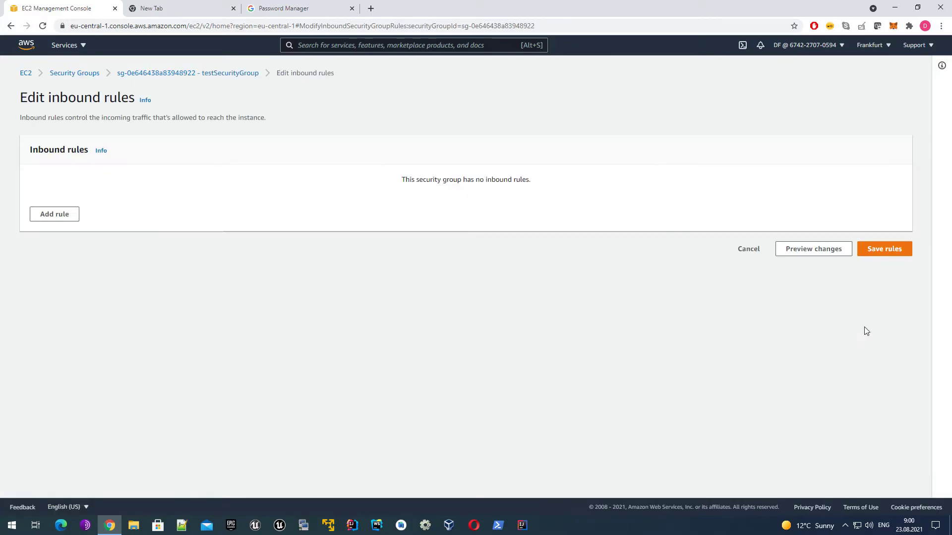
{"action": "left_click", "coordinate": [52, 219]}
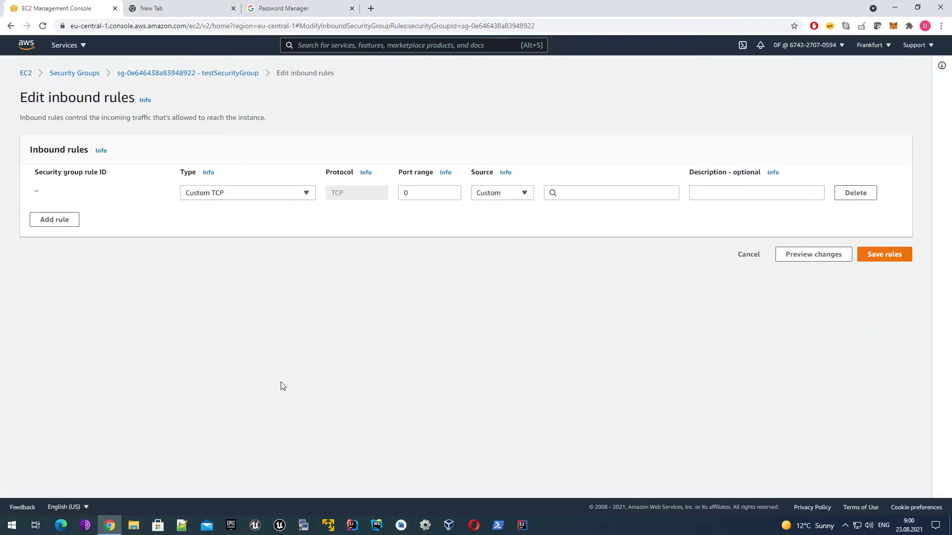
{"action": "left_click", "coordinate": [306, 193]}
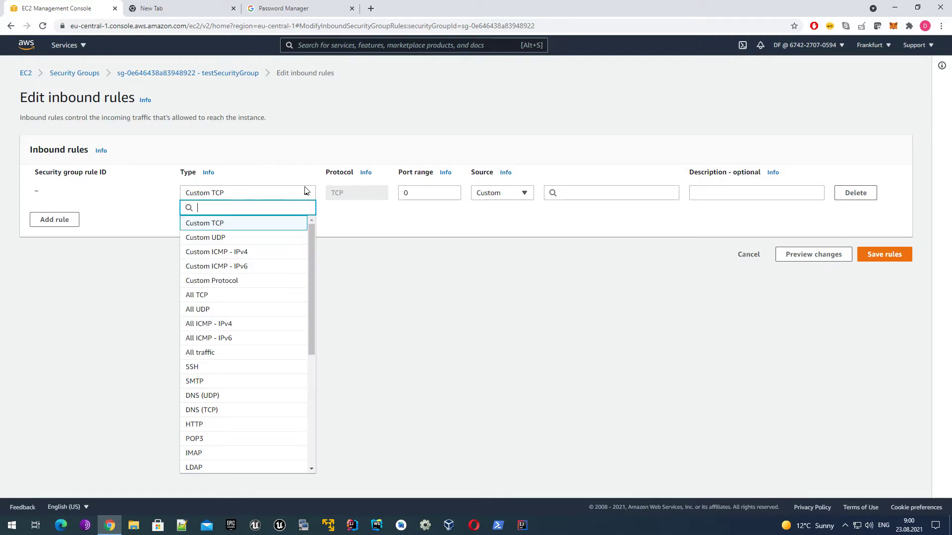
{"action": "scroll", "coordinate": [272, 361], "scroll_direction": "down", "scroll_amount": 5}
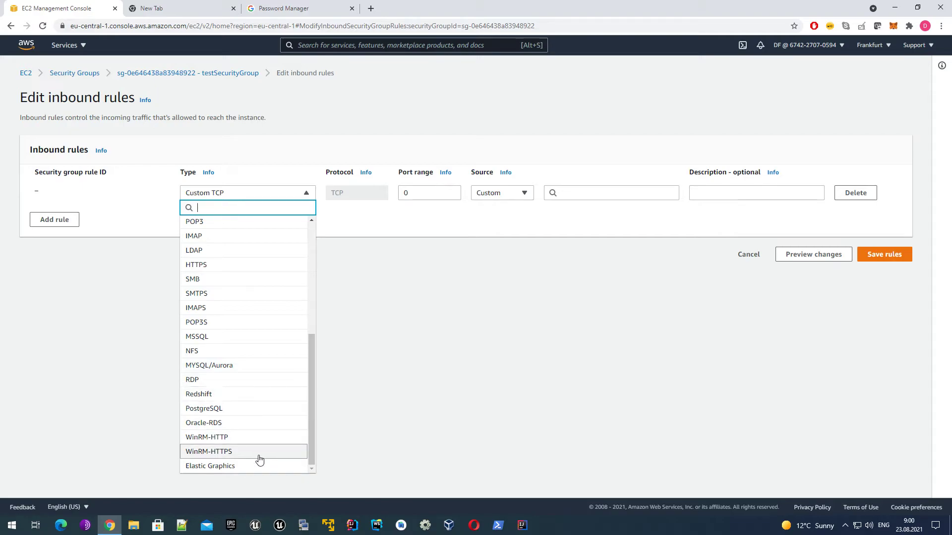
{"action": "scroll", "coordinate": [261, 452], "scroll_direction": "up", "scroll_amount": 5}
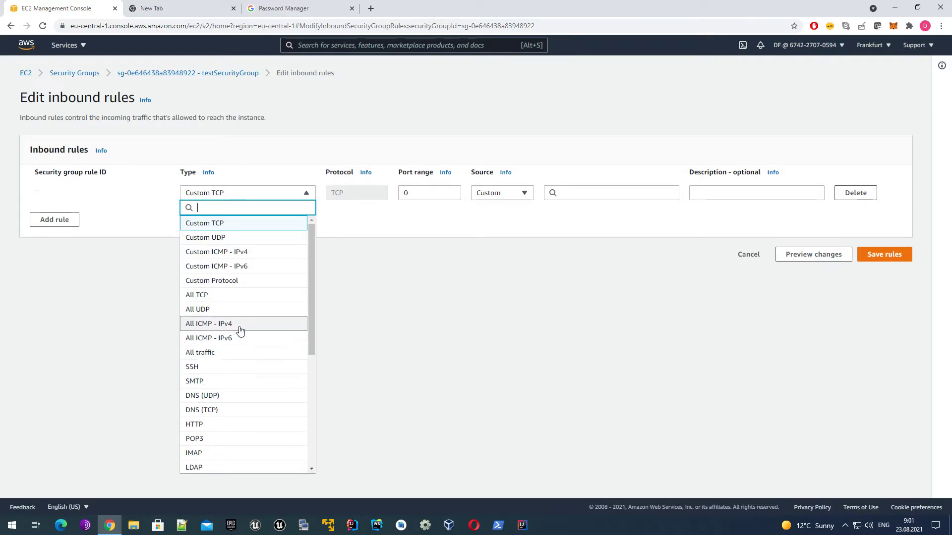
{"action": "left_click", "coordinate": [200, 369]}
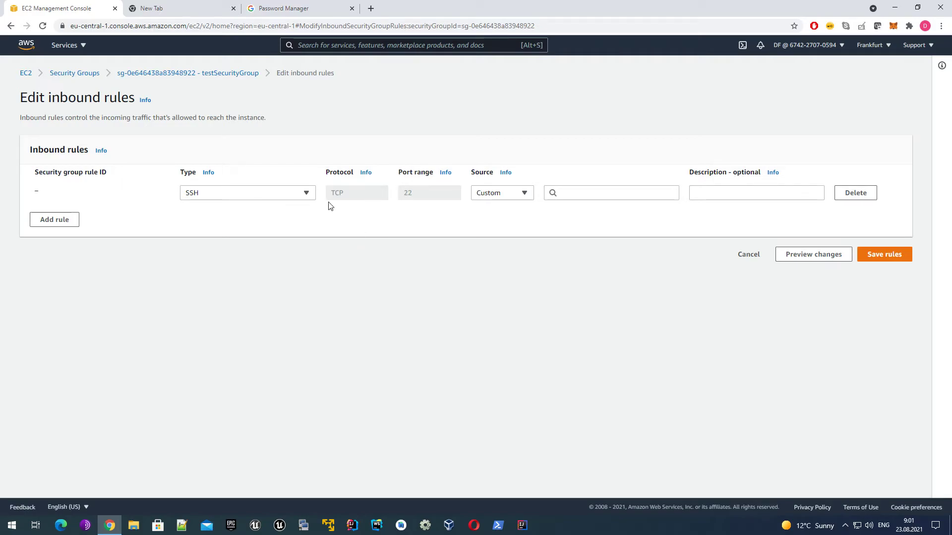
Check the port range of the new inbound rule and change the rule's type to HTTP
{"action": "double_click", "coordinate": [408, 193]}
{"action": "left_click", "coordinate": [263, 198]}
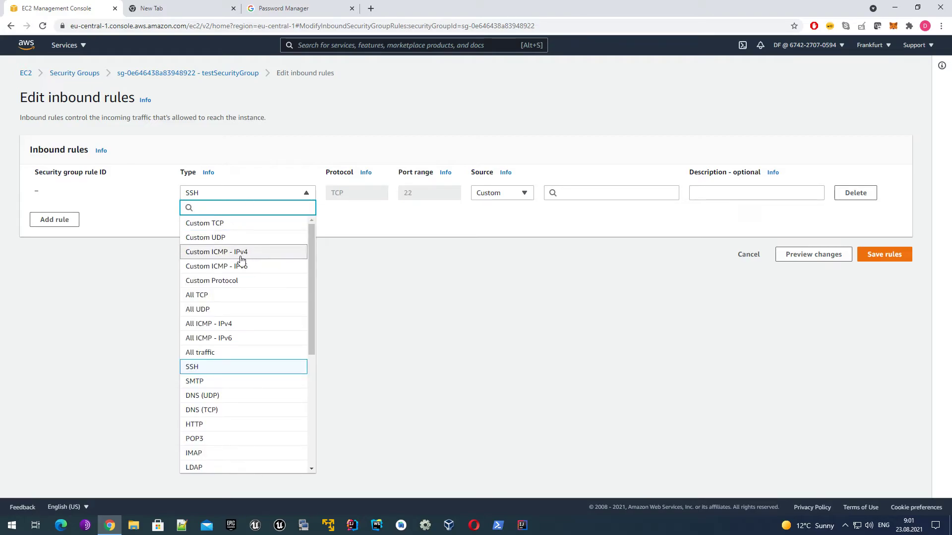
{"action": "left_click", "coordinate": [246, 426]}
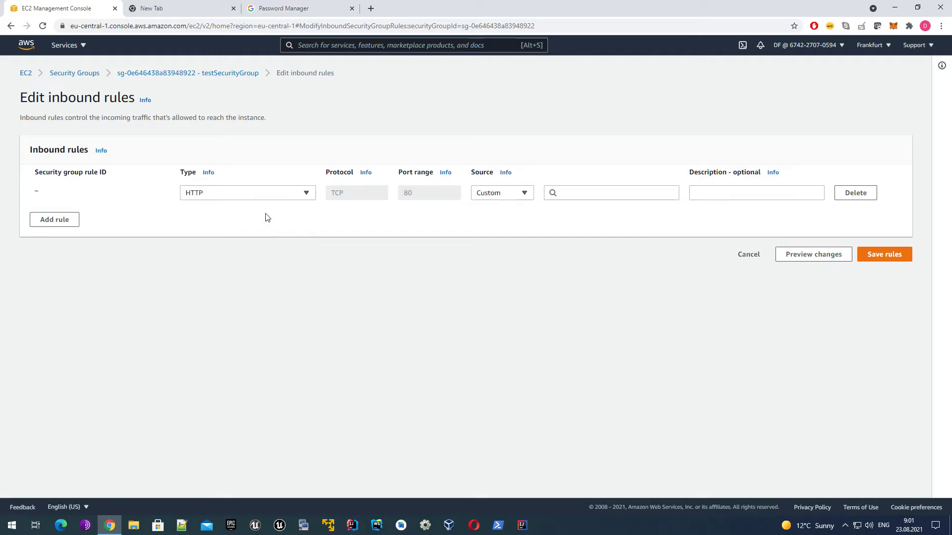
Check the port range of the HTTP inbound rule and change the rule's type to HTTPS
{"action": "double_click", "coordinate": [407, 191]}
{"action": "left_click", "coordinate": [420, 198]}
{"action": "left_click", "coordinate": [307, 193]}
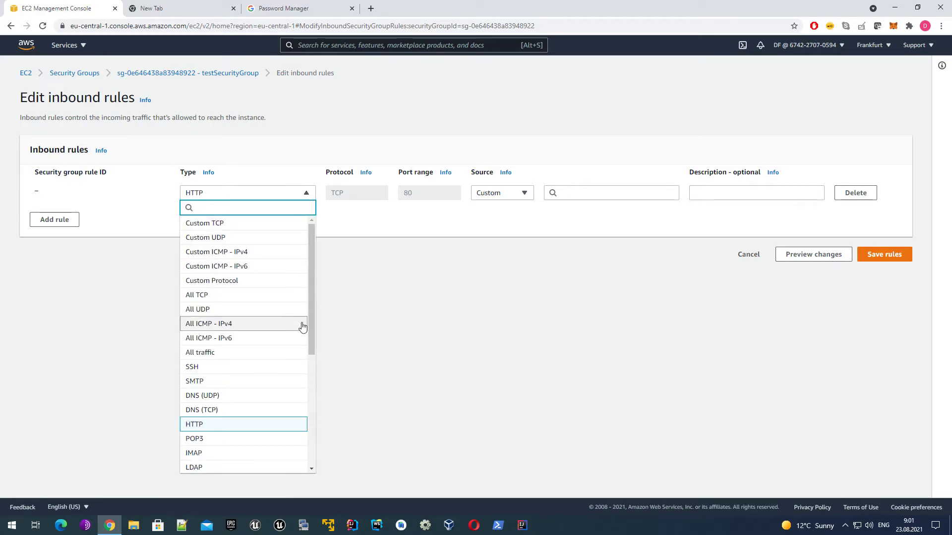
{"action": "scroll", "coordinate": [255, 402], "scroll_direction": "down", "scroll_amount": 2}
{"action": "scroll", "coordinate": [256, 407], "scroll_direction": "down", "scroll_amount": 1}
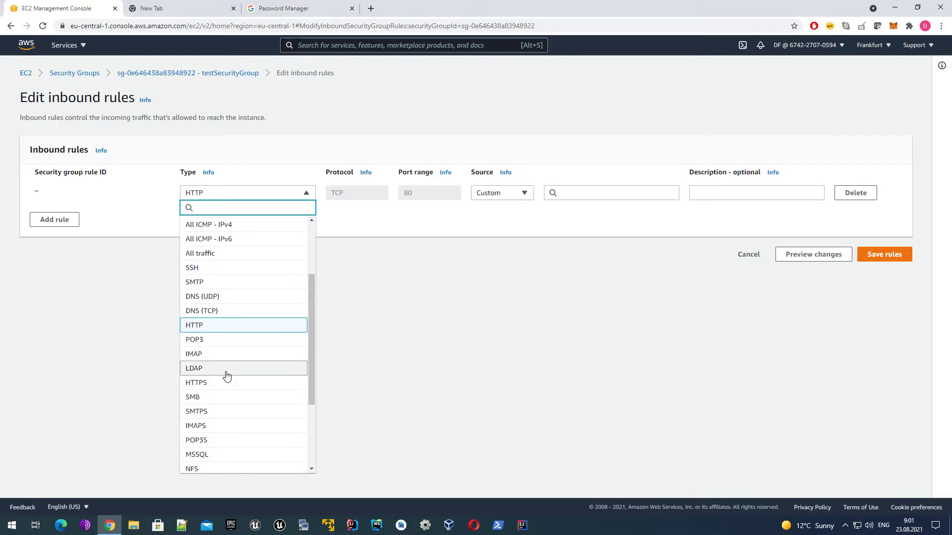
{"action": "left_click", "coordinate": [224, 383]}
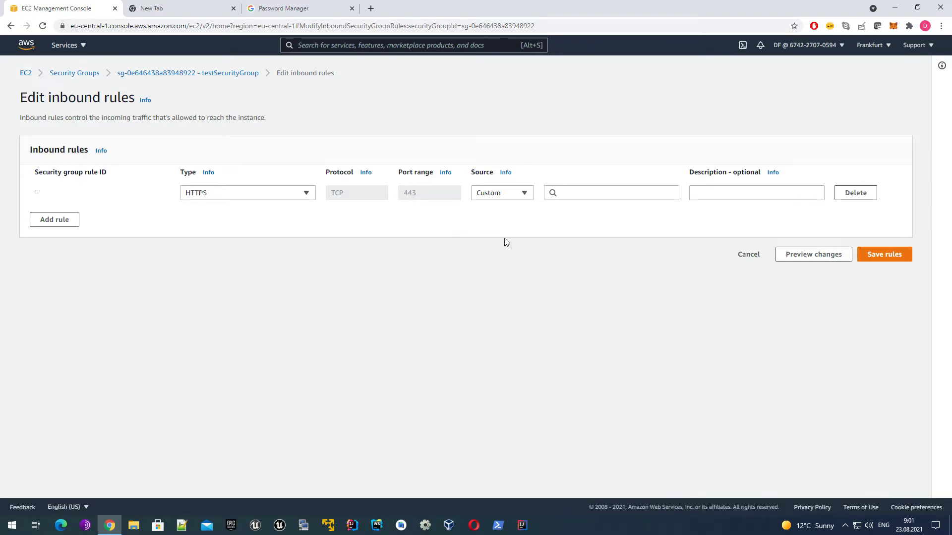
Review the source options of the HTTPS rule, try Anywhere-IPv4 and switch the source back to Custom
{"action": "left_click", "coordinate": [524, 193]}
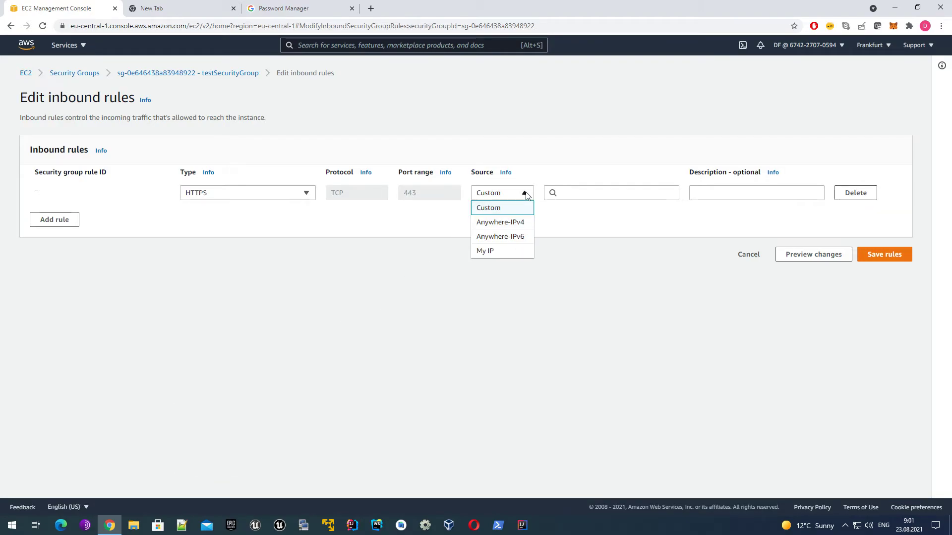
{"action": "left_click", "coordinate": [525, 193]}
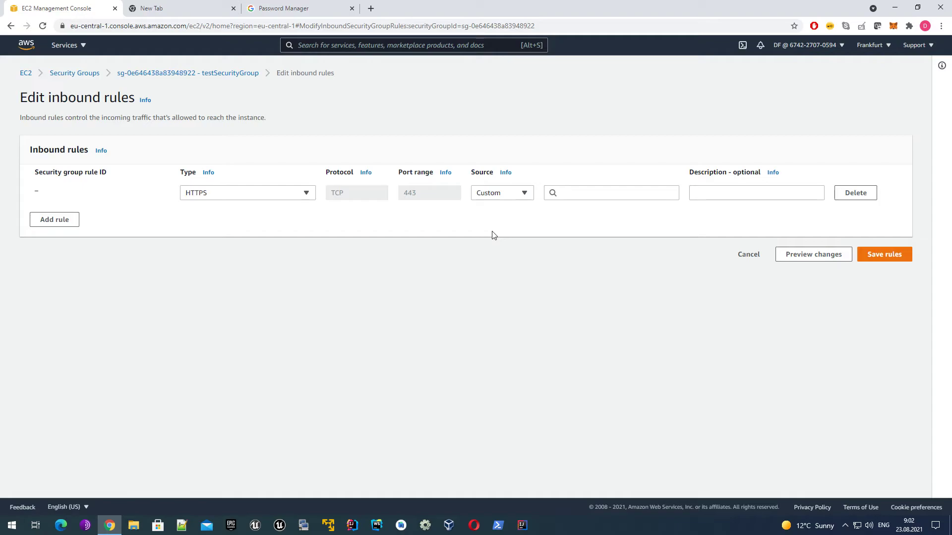
{"action": "left_click", "coordinate": [523, 194]}
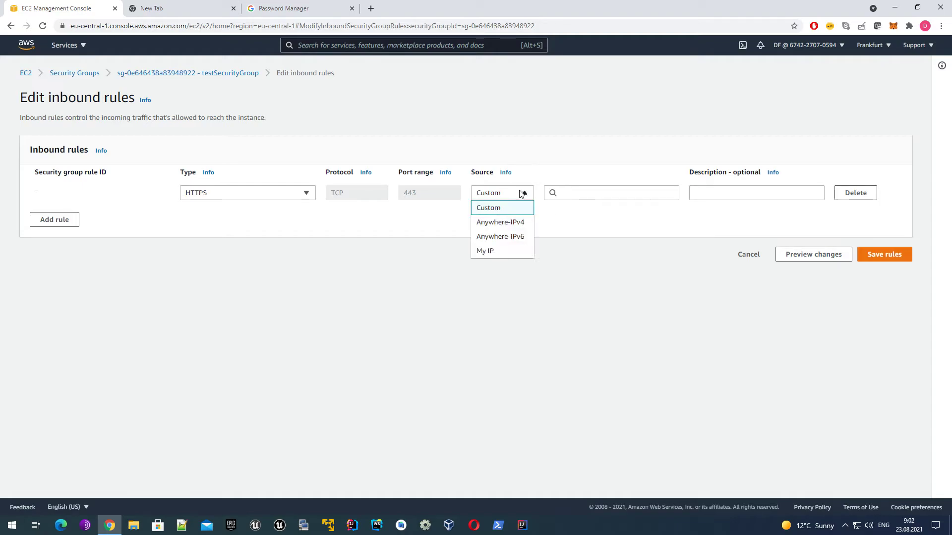
{"action": "left_click", "coordinate": [510, 222]}
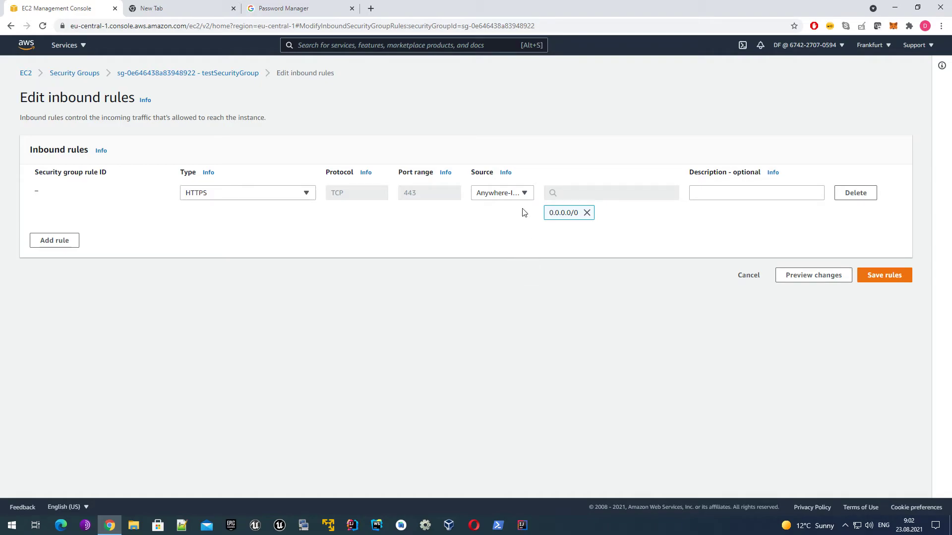
{"action": "left_click_drag", "start_coordinate": [548, 212], "coordinate": [574, 213]}
{"action": "left_click", "coordinate": [564, 242]}
{"action": "left_click", "coordinate": [510, 197]}
{"action": "left_click", "coordinate": [510, 207]}
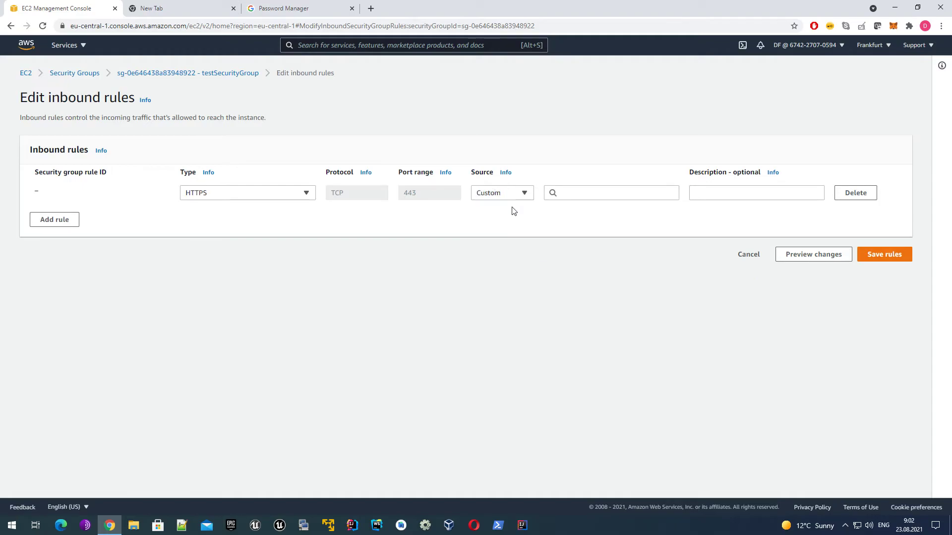
Look through the CIDR blocks and security groups offered as custom sources for the HTTPS rule
{"action": "left_click", "coordinate": [584, 200]}
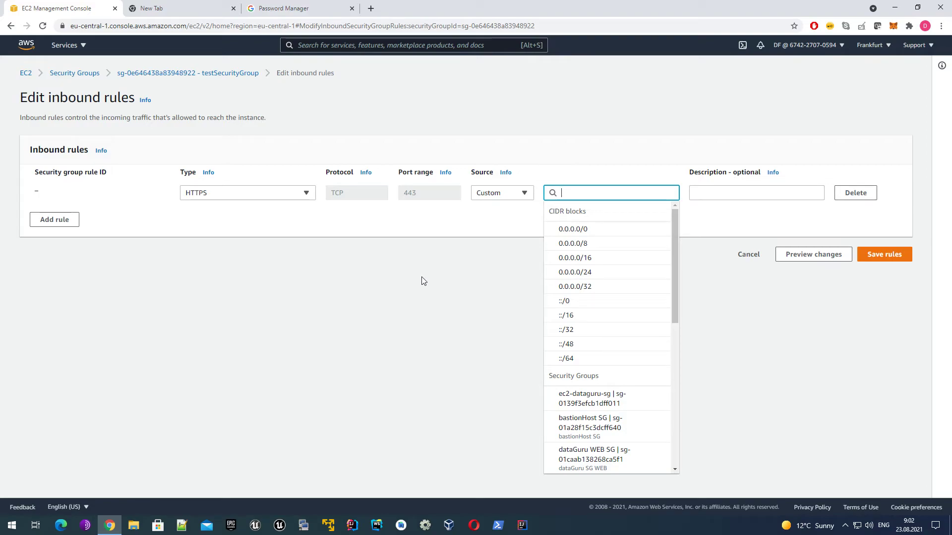
{"action": "double_click", "coordinate": [476, 173]}
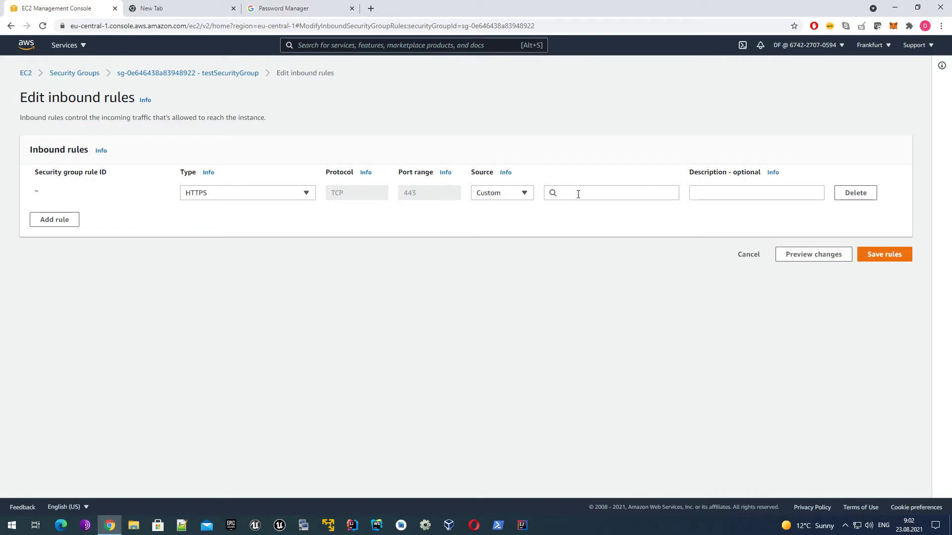
{"action": "left_click", "coordinate": [594, 197]}
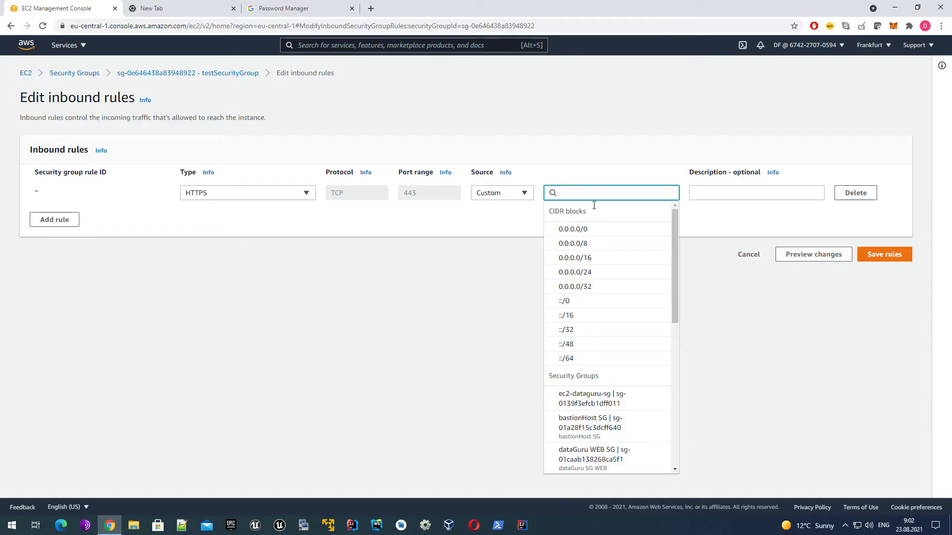
{"action": "scroll", "coordinate": [633, 319], "scroll_direction": "down", "scroll_amount": 3}
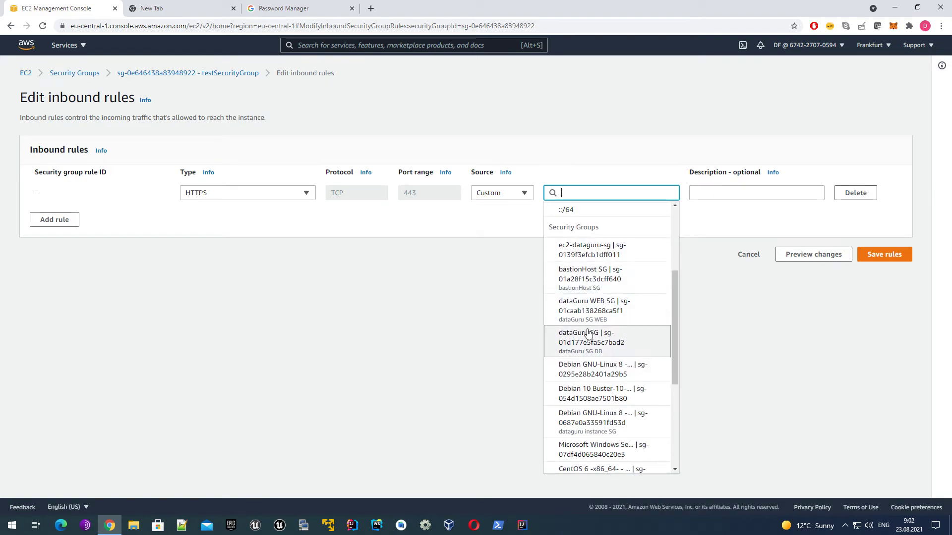
{"action": "left_click", "coordinate": [506, 296]}
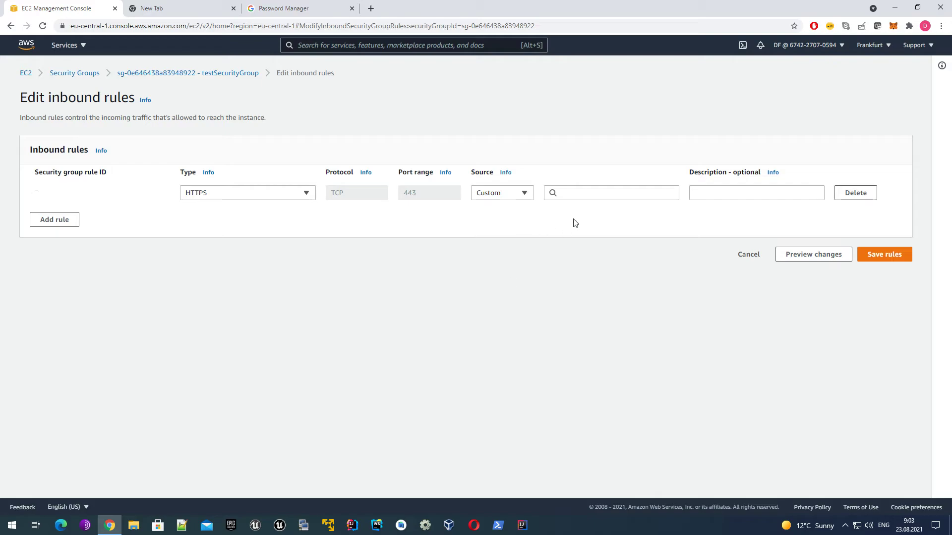
Try the security group ec2-dataguru-sg as the HTTPS rule's custom source and remove it again
{"action": "left_click", "coordinate": [598, 198]}
{"action": "left_click", "coordinate": [611, 402]}
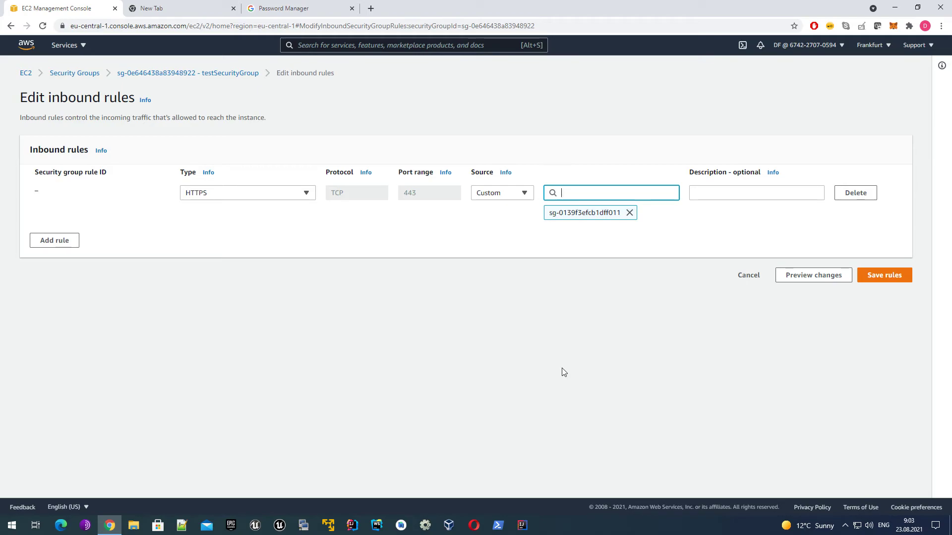
{"action": "left_click", "coordinate": [630, 212]}
Set the HTTPS rule's source to Anywhere-IPv4 with the description "allows to connect to web server" and save the inbound rules
{"action": "left_click", "coordinate": [520, 195]}
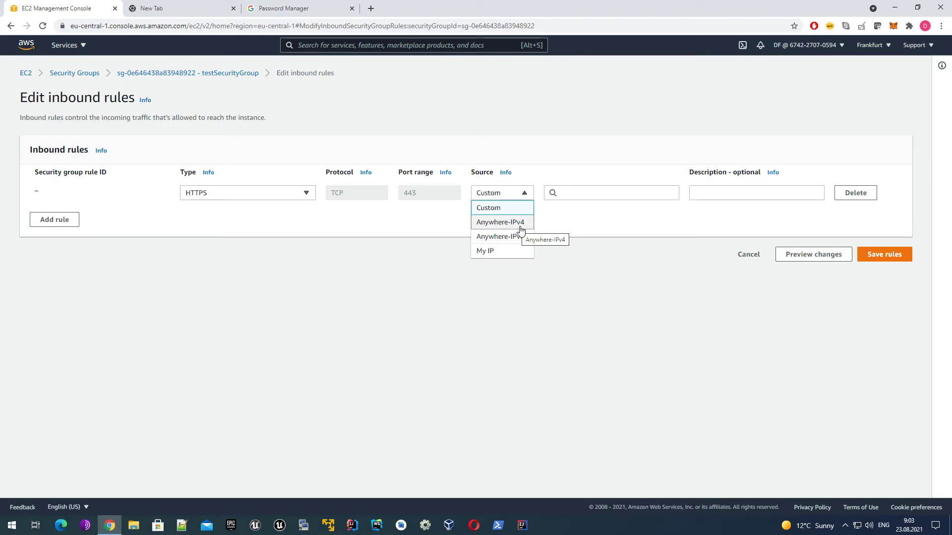
{"action": "left_click", "coordinate": [518, 222]}
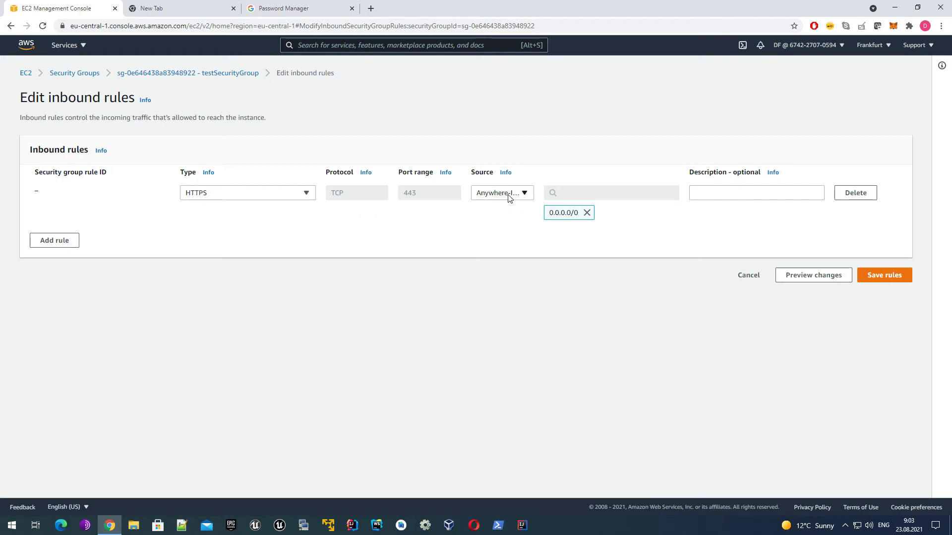
{"action": "left_click", "coordinate": [756, 204]}
{"action": "type", "text": "a"}
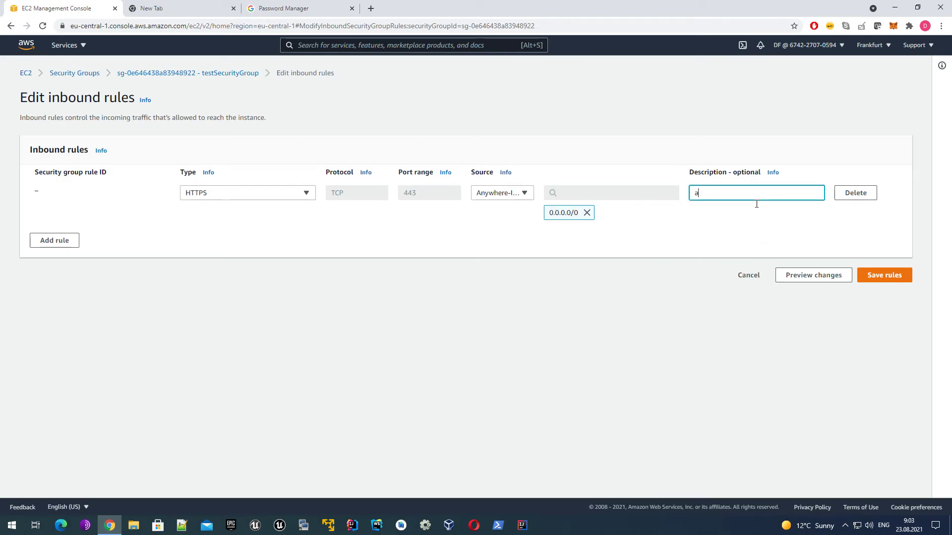
{"action": "type", "text": "llows to connect to web server"}
{"action": "left_click", "coordinate": [882, 278]}
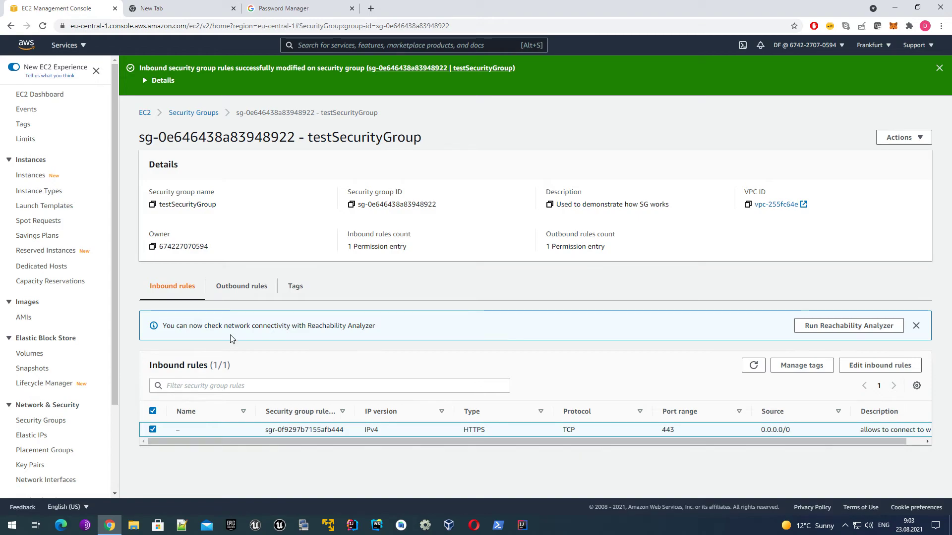
Examine the destination settings in the outbound rules editor of testSecurityGroup, cancel the edit and return to its inbound rules
{"action": "left_click", "coordinate": [244, 289]}
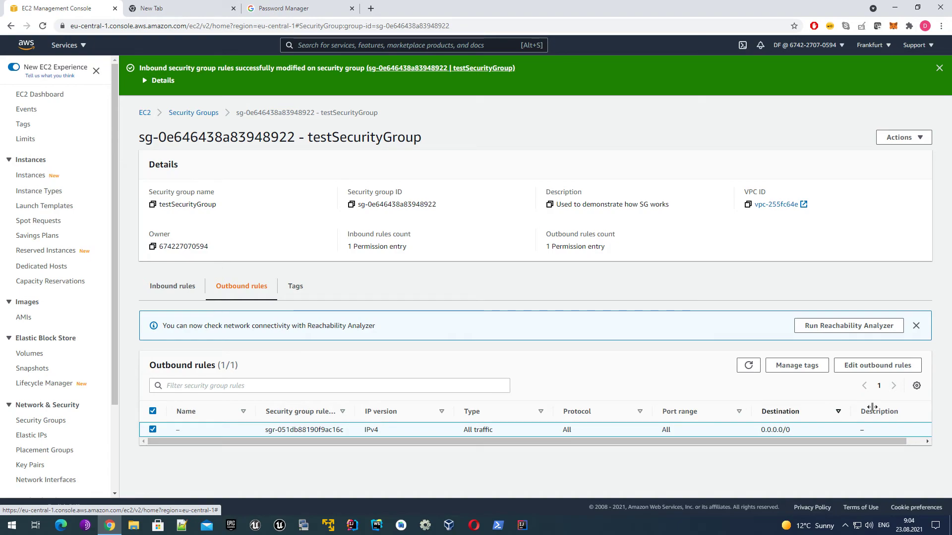
{"action": "left_click", "coordinate": [883, 367]}
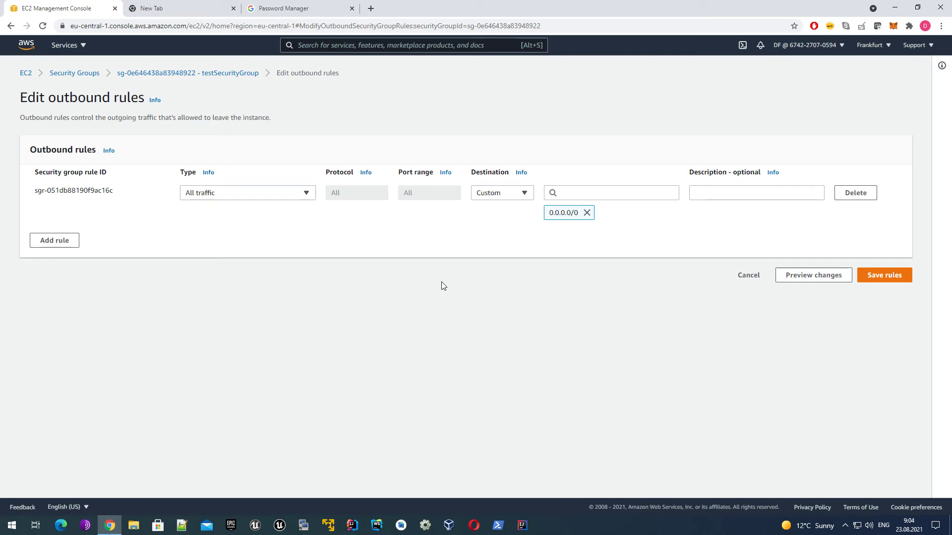
{"action": "left_click_drag", "start_coordinate": [470, 174], "coordinate": [515, 176]}
{"action": "left_click", "coordinate": [513, 194]}
{"action": "left_click", "coordinate": [513, 194]}
{"action": "left_click", "coordinate": [479, 258]}
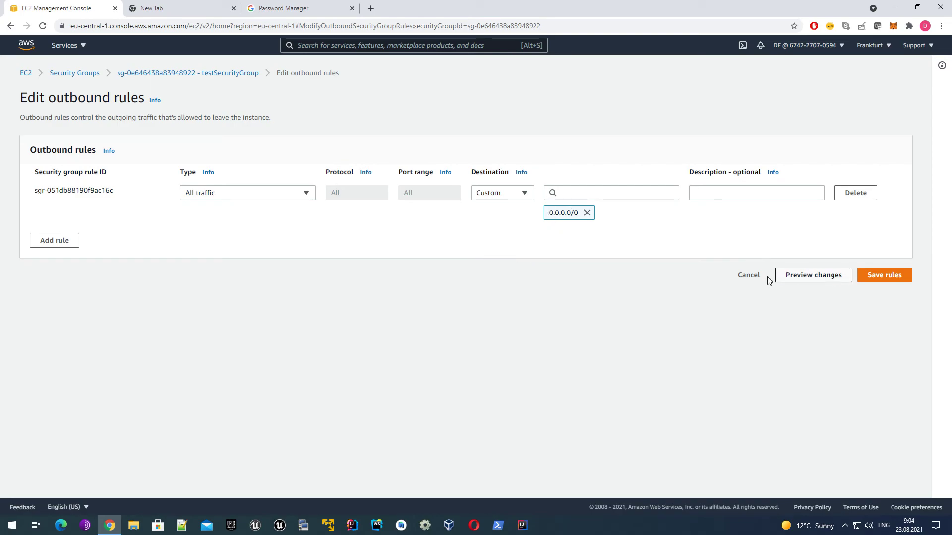
{"action": "left_click", "coordinate": [750, 276]}
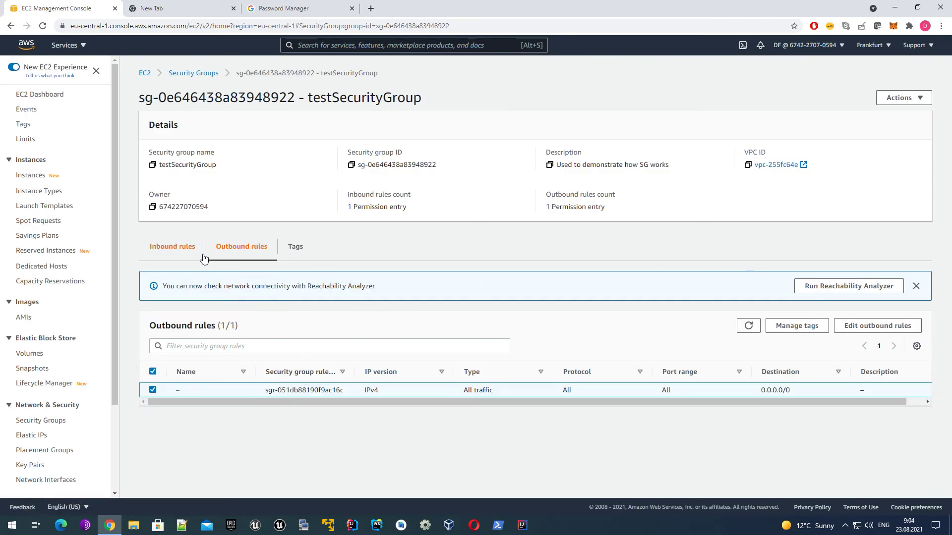
{"action": "left_click", "coordinate": [177, 246]}
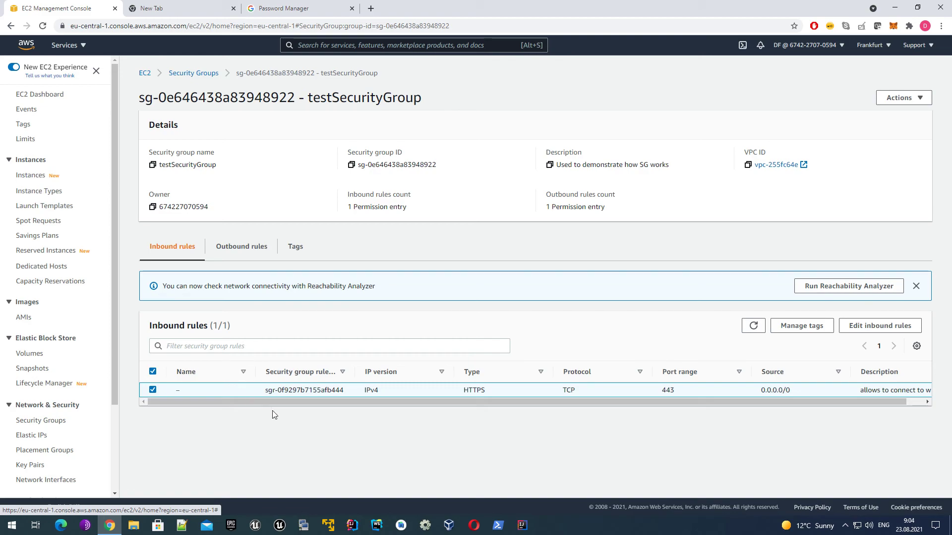